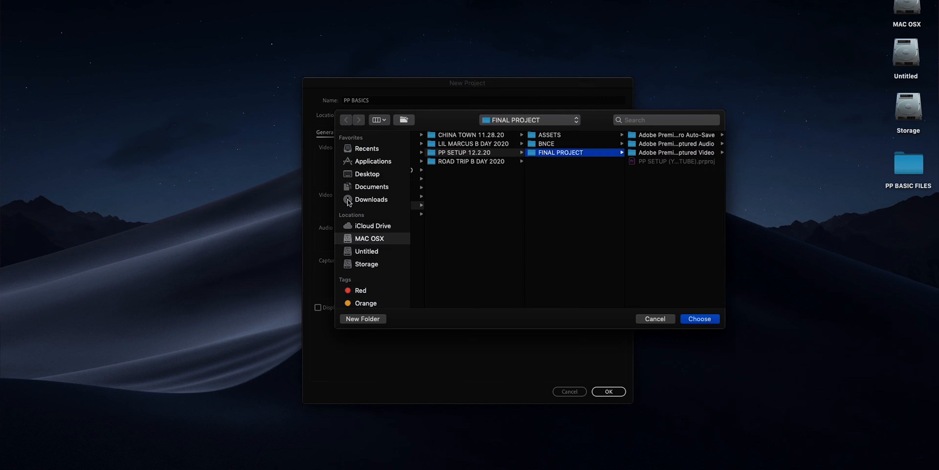
# Create a PP BASICS folder on the Desktop and choose it as the project location.
pyautogui.click(374, 176)
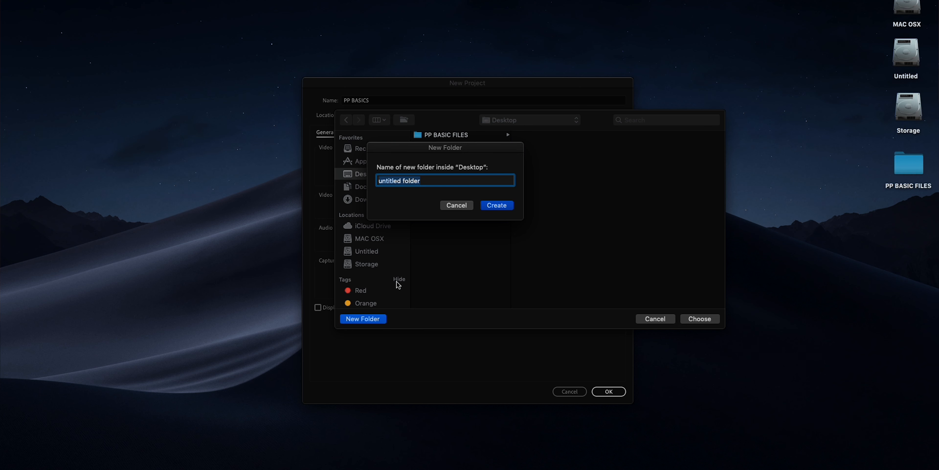
pyautogui.write('PP BASICS')
pyautogui.press('Return')
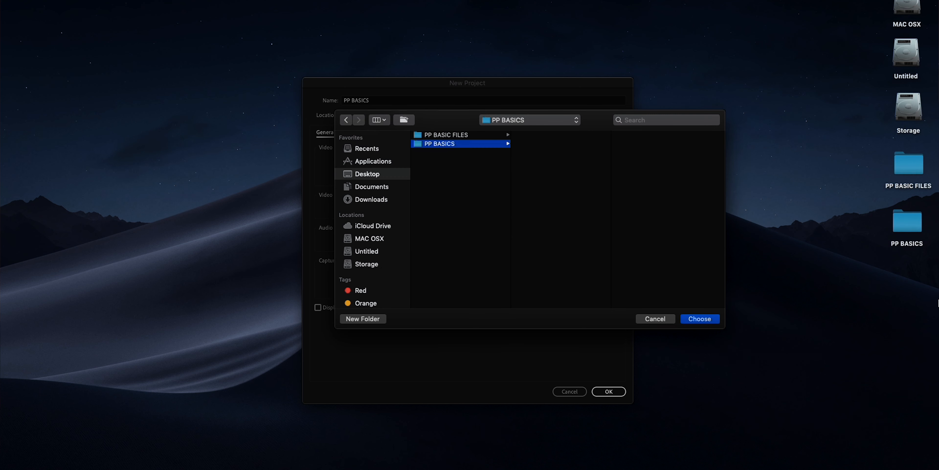
pyautogui.press('Return')
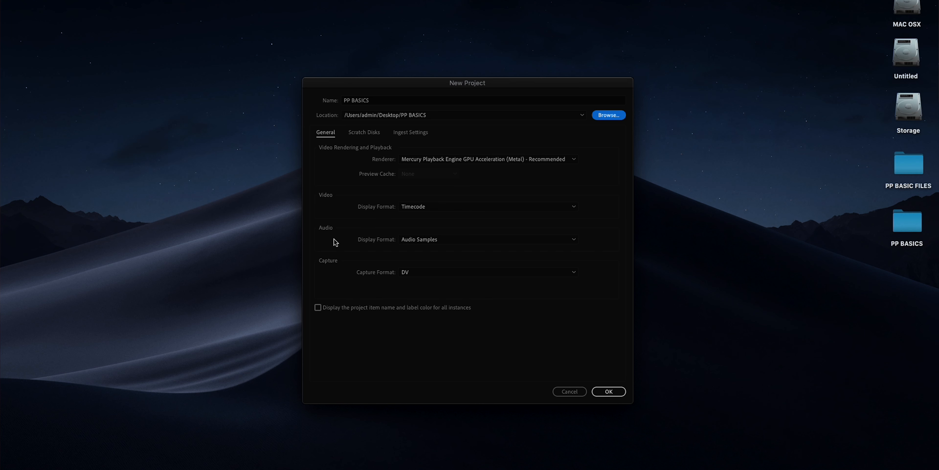
# Review the scratch disk and ingest settings, leave Ingest switched off, and create the PP BASICS project.
pyautogui.click(364, 132)
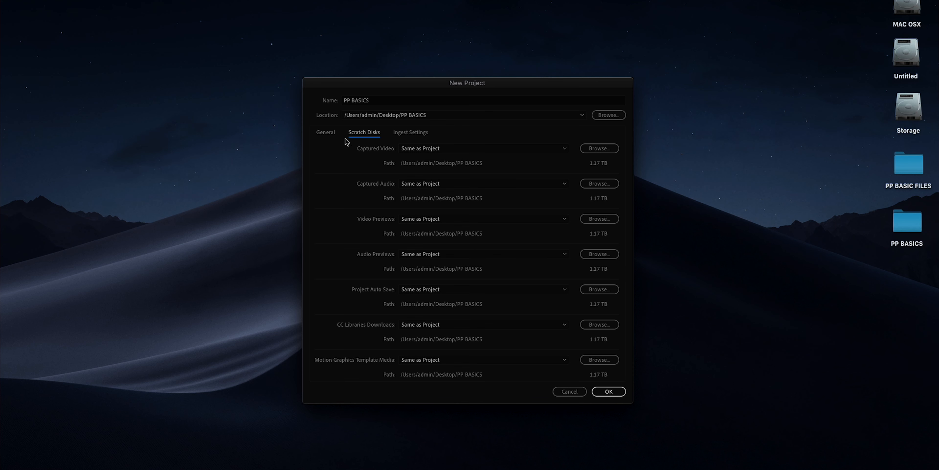
pyautogui.hotkey('ctrl', 'Tab')
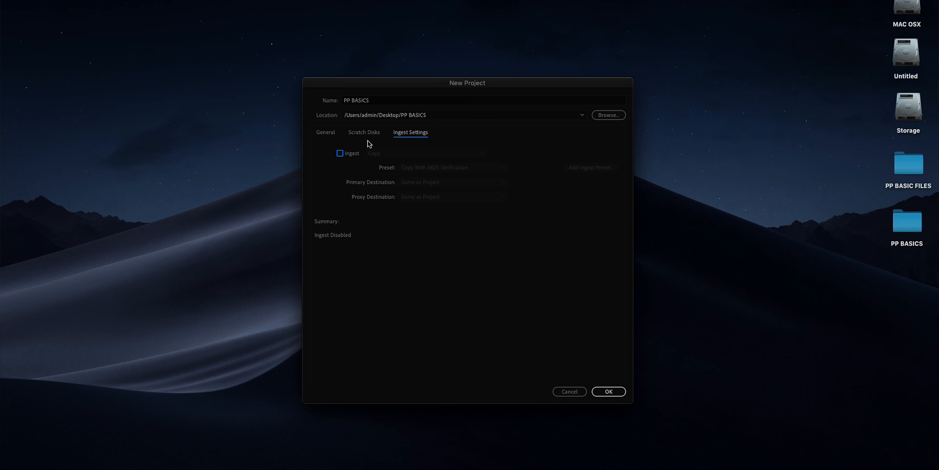
pyautogui.click(340, 154)
pyautogui.click(400, 154)
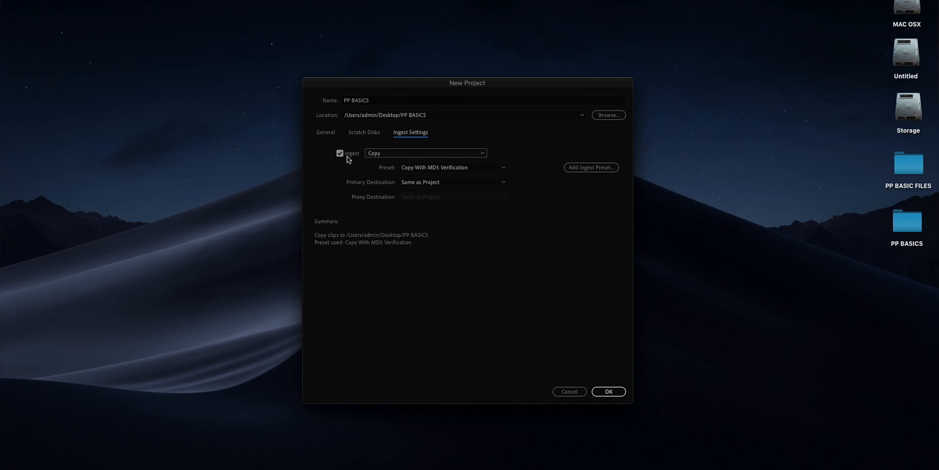
pyautogui.click(339, 153)
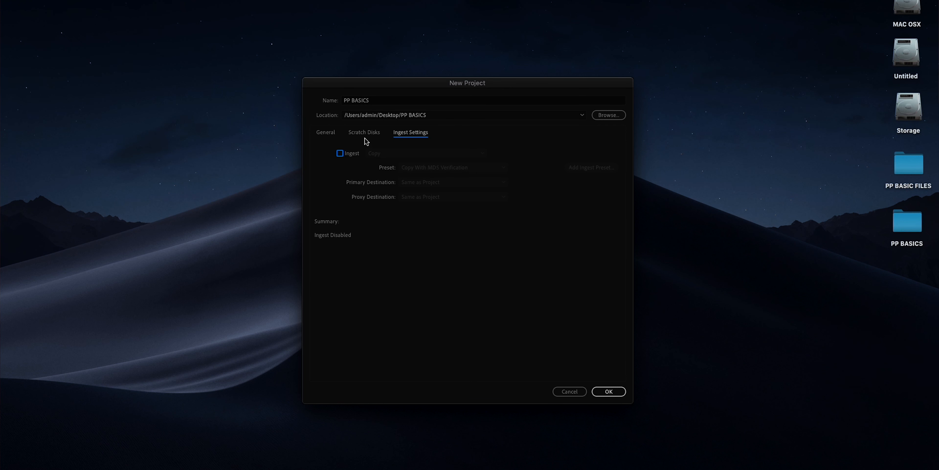
pyautogui.click(329, 135)
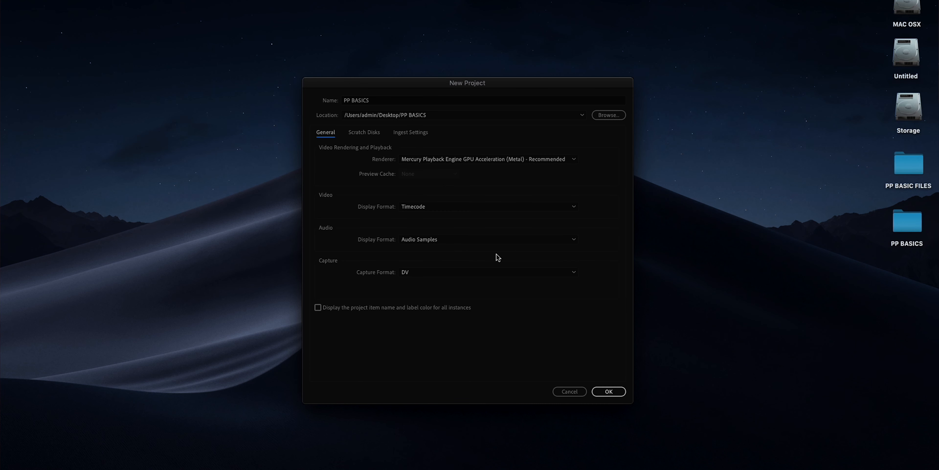
pyautogui.click(608, 391)
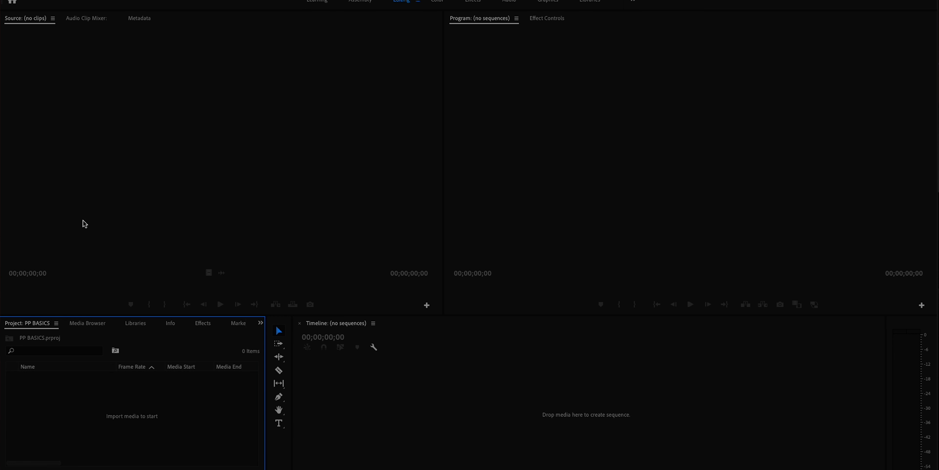
# Start a new sequence with the Digital SLR 1080p preset DSLR 1080p24 and open its name for editing.
pyautogui.hscroll(2, 124, 396)
pyautogui.hscroll(-1, 155, 416)
pyautogui.hotkey('ctrl', 'n')
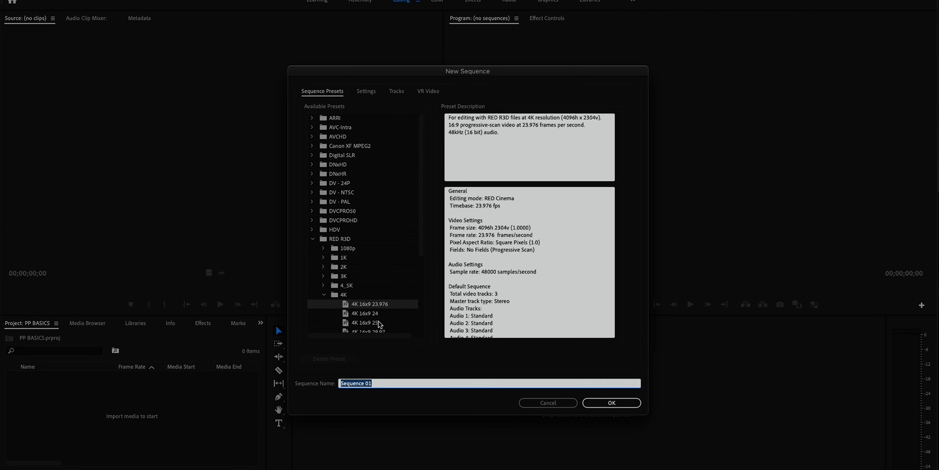
pyautogui.click(336, 163)
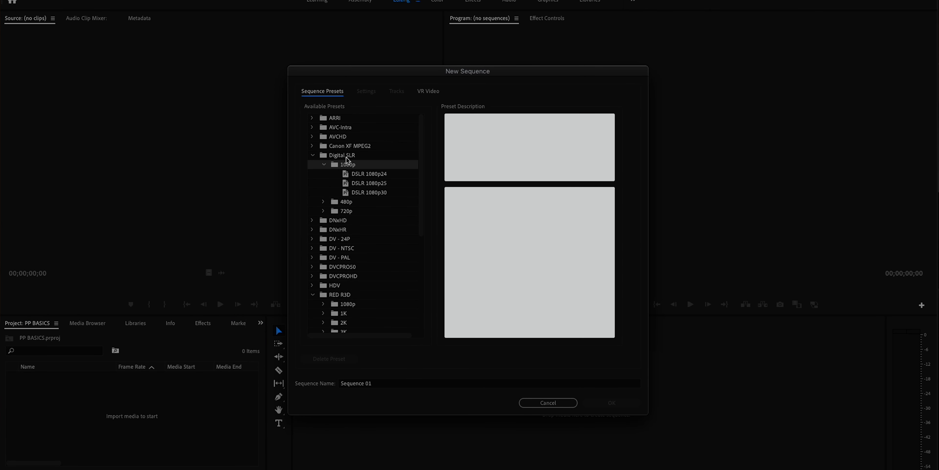
pyautogui.click(375, 175)
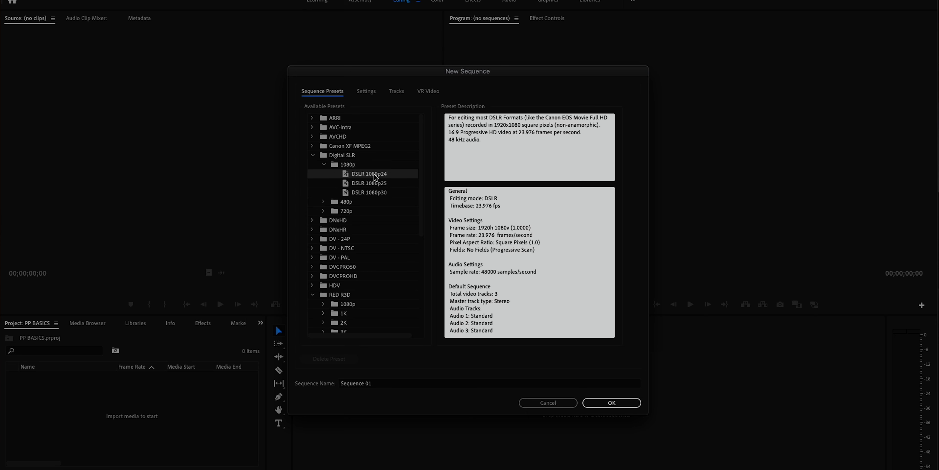
pyautogui.click(386, 382)
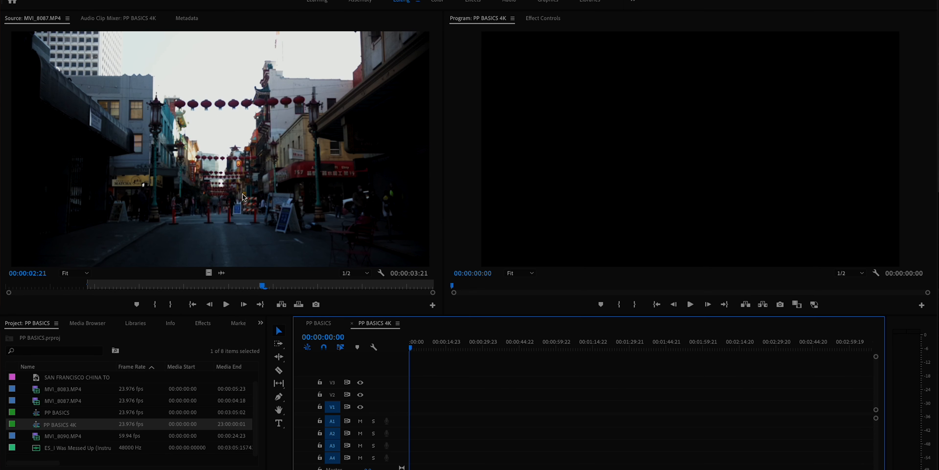
# Set the PP BASICS 4K sequence's frame size to 3840 horizontal by 1920 vertical in its sequence settings.
pyautogui.click(148, 0)
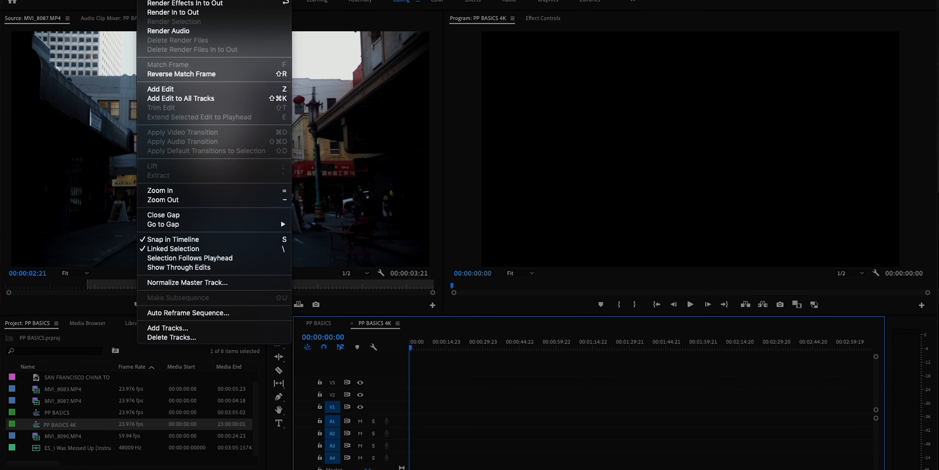
pyautogui.click(175, 0)
pyautogui.click(414, 122)
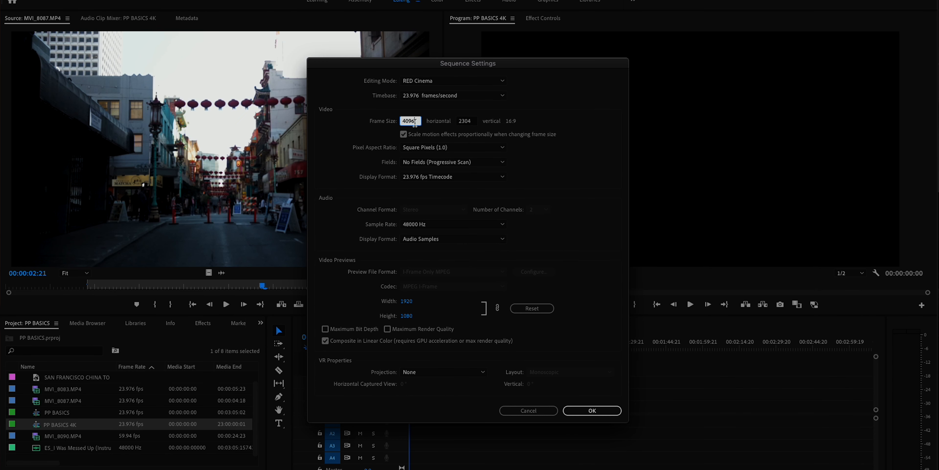
pyautogui.write('3840')
pyautogui.press('Tab')
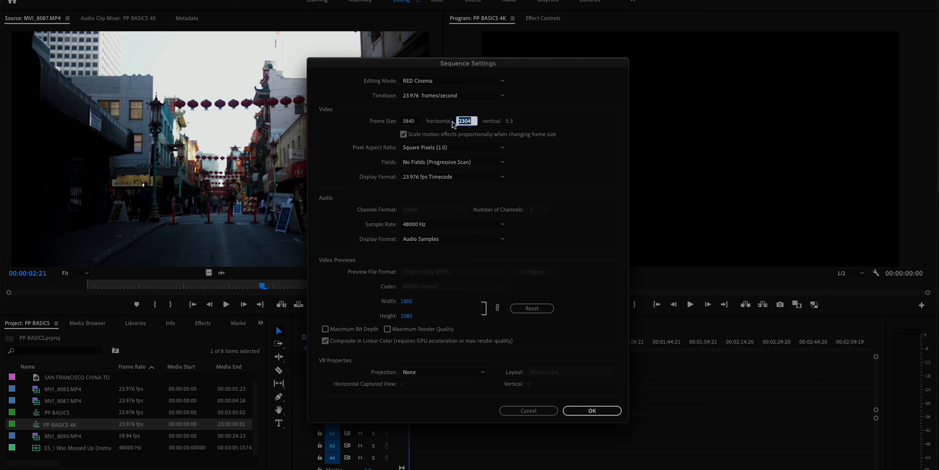
pyautogui.write('19')
pyautogui.click(546, 129)
pyautogui.click(592, 411)
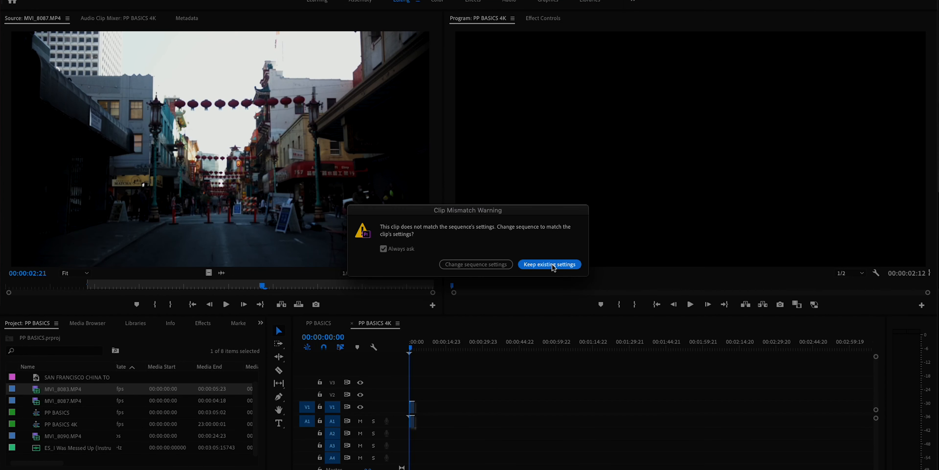
# Keep the existing sequence settings for the added MVI_8083.MP4 clip and set the clip's Scale to 200.
pyautogui.click(553, 265)
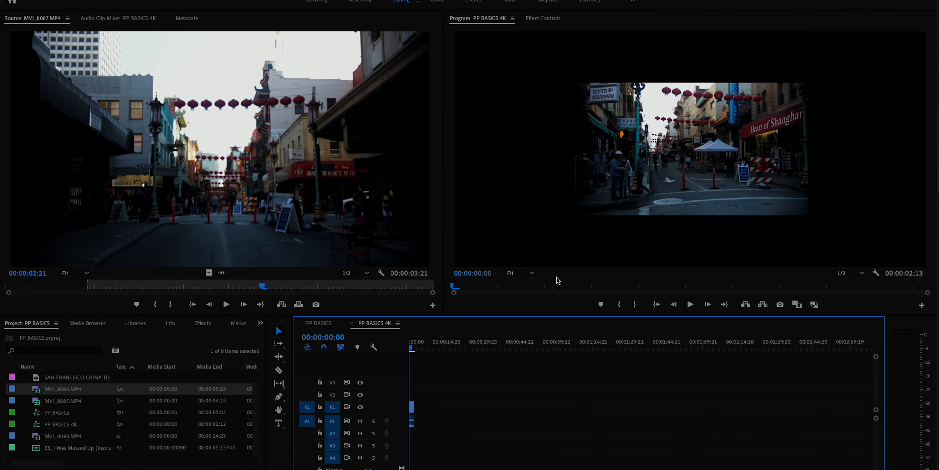
pyautogui.press('space')
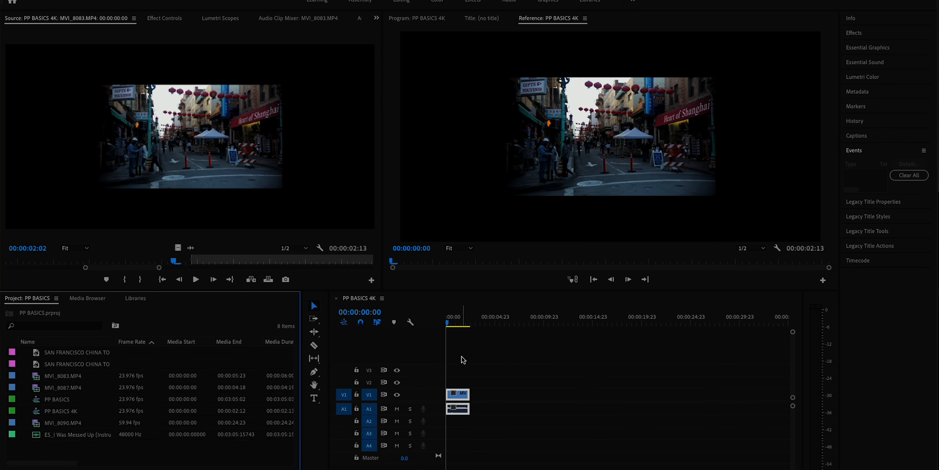
pyautogui.click(459, 395)
pyautogui.doubleClick(458, 395)
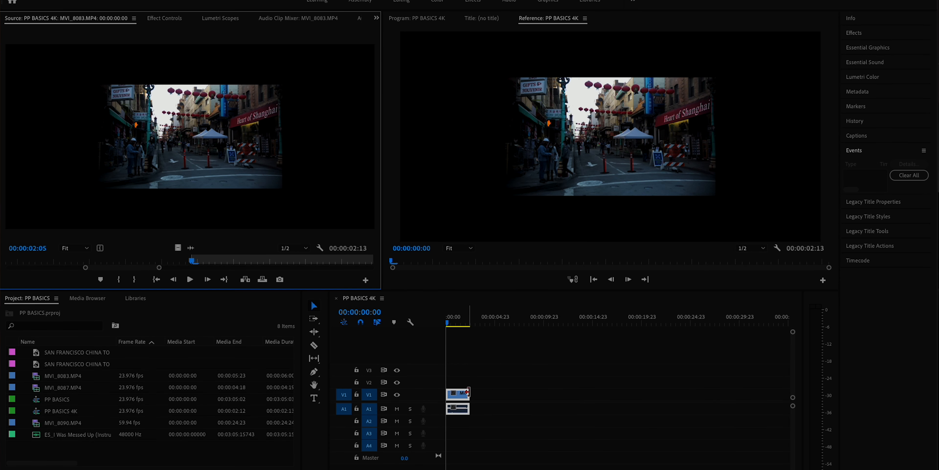
pyautogui.click(165, 19)
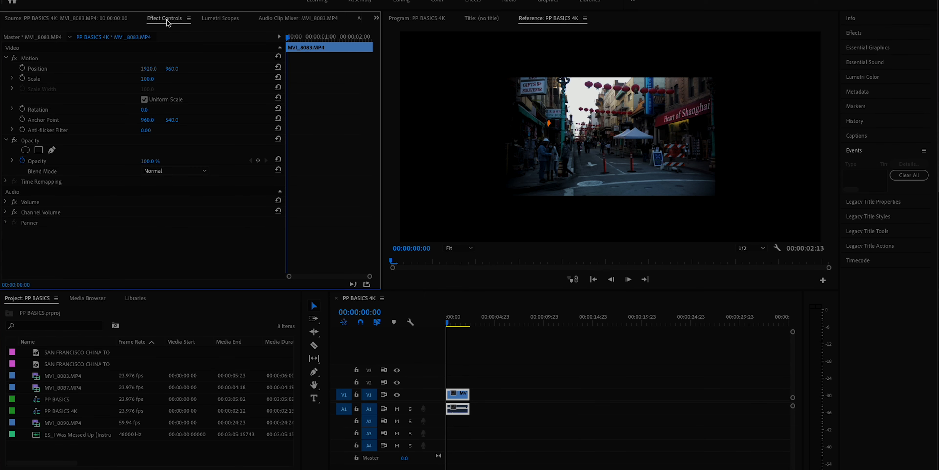
pyautogui.click(153, 78)
pyautogui.write('200')
pyautogui.press('Return')
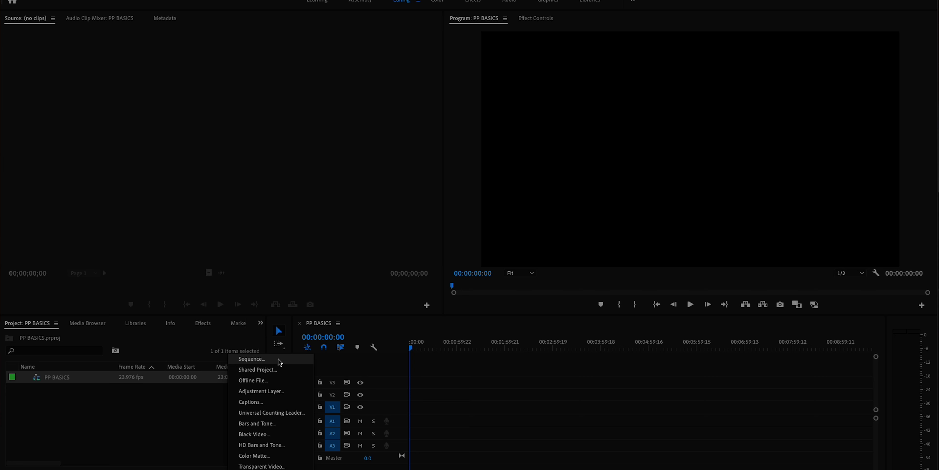
# Create a second sequence in the project and begin renaming it, starting with PP BA.
pyautogui.click(252, 359)
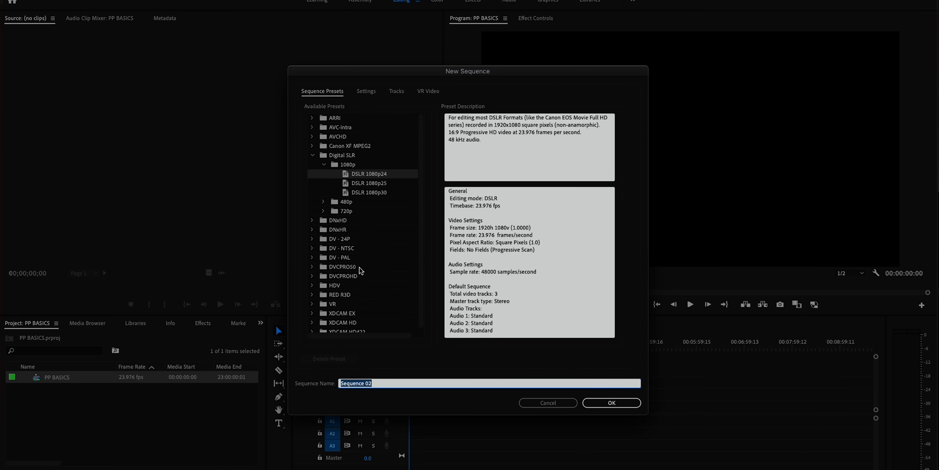
pyautogui.scroll(-1, 361, 270)
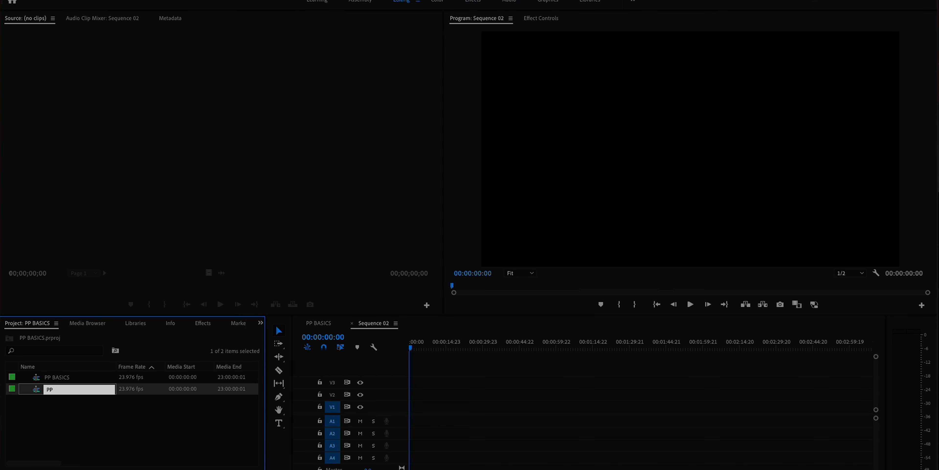
pyautogui.write('BAIS')
pyautogui.press('BackSpace')
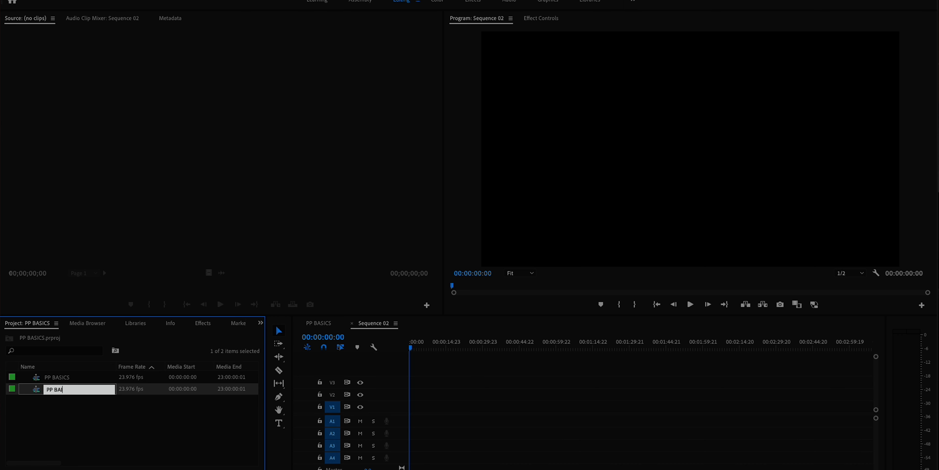